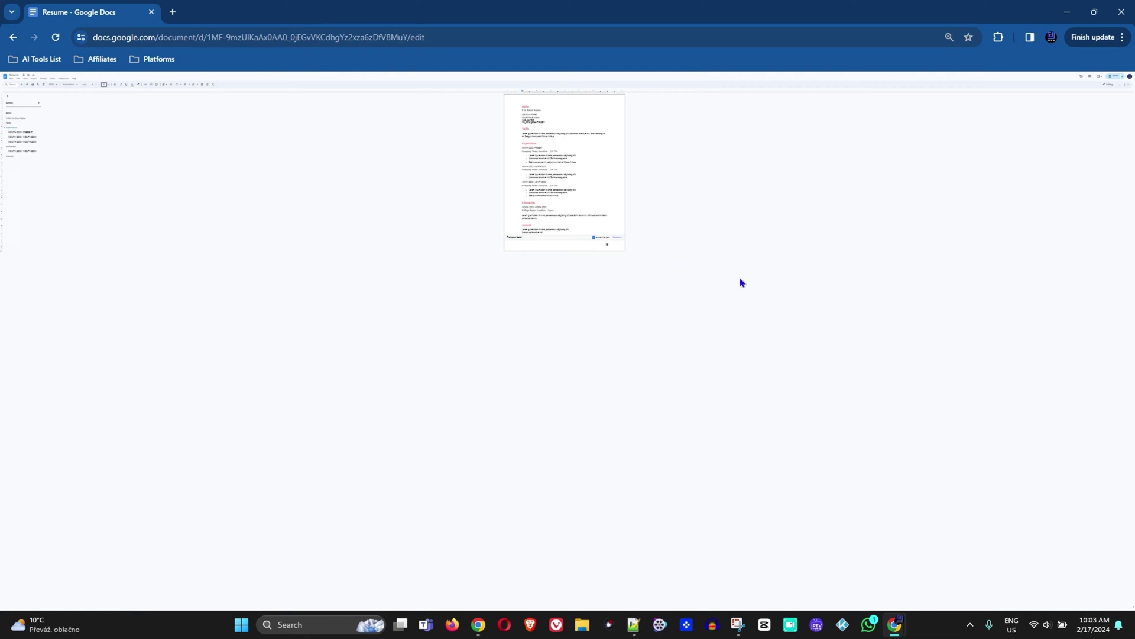
# Raise Chrome's page zoom step by step through 67%, 75%, 80% and 90% to 100%.
pyautogui.hotkey('ctrl', '+')
pyautogui.hotkey('ctrl', '+')
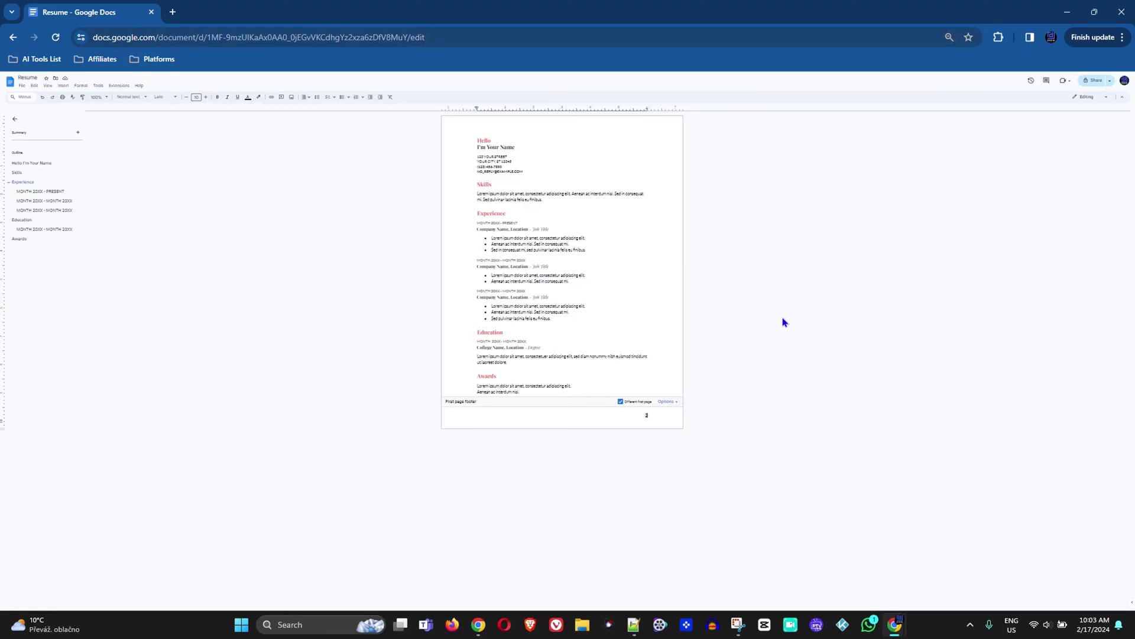
pyautogui.hotkey('ctrl', '+')
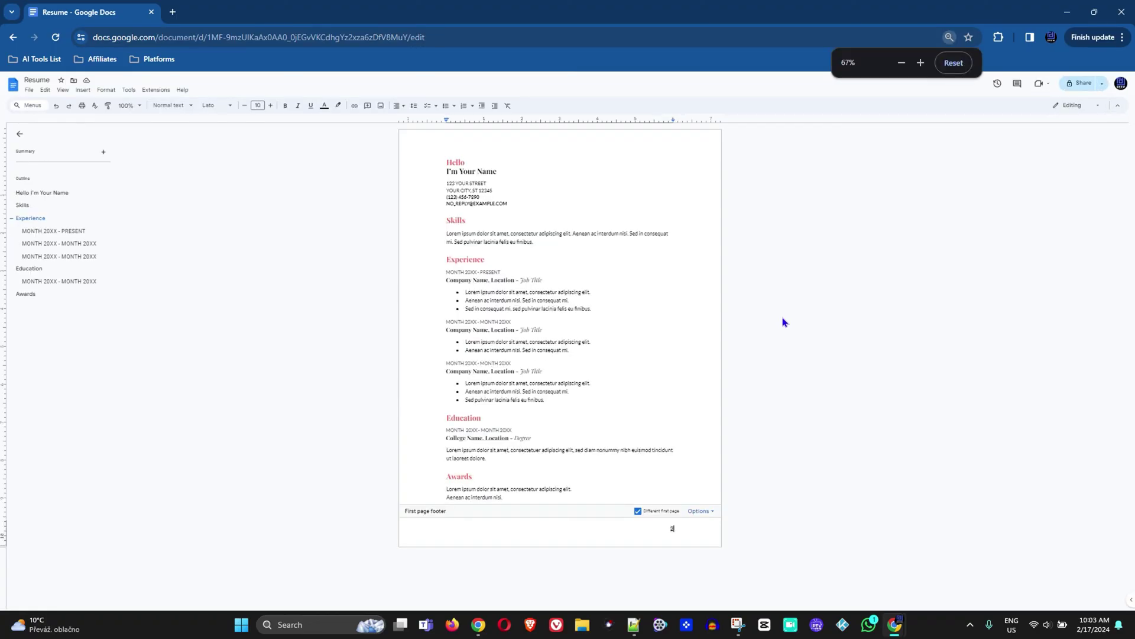
pyautogui.hotkey('ctrl', '+')
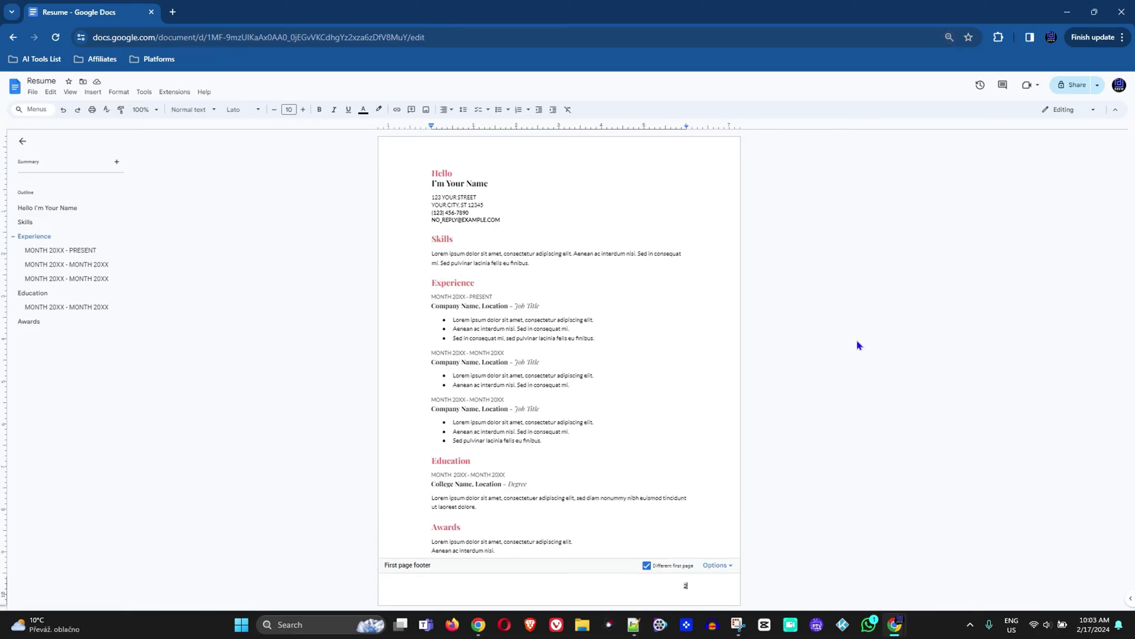
pyautogui.hotkey('ctrl', '+')
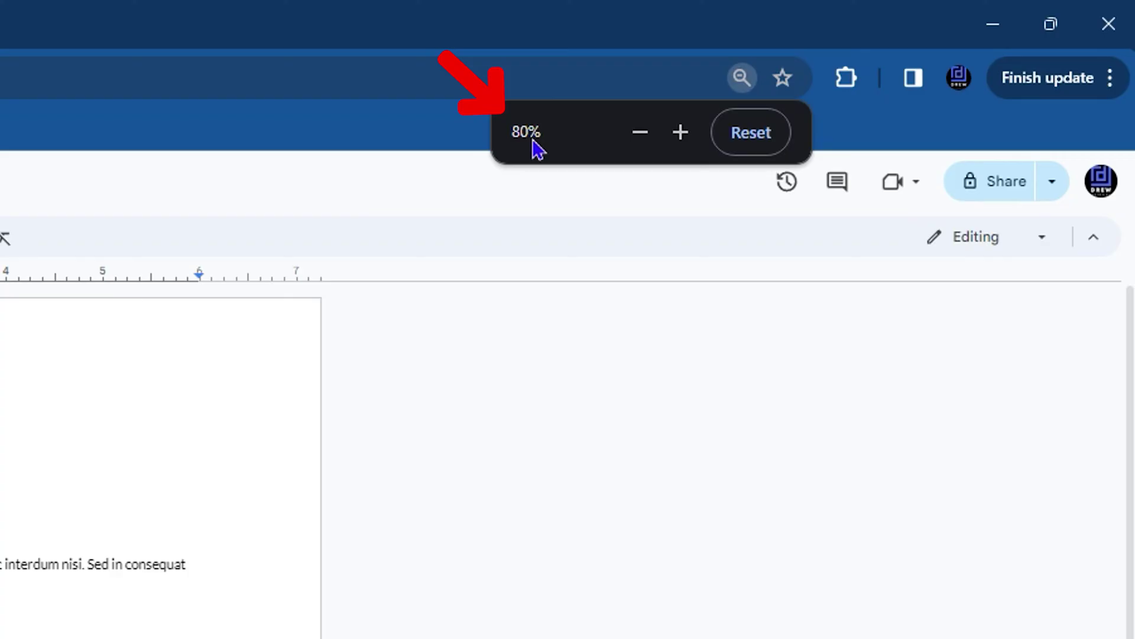
pyautogui.hotkey('ctrl', '+')
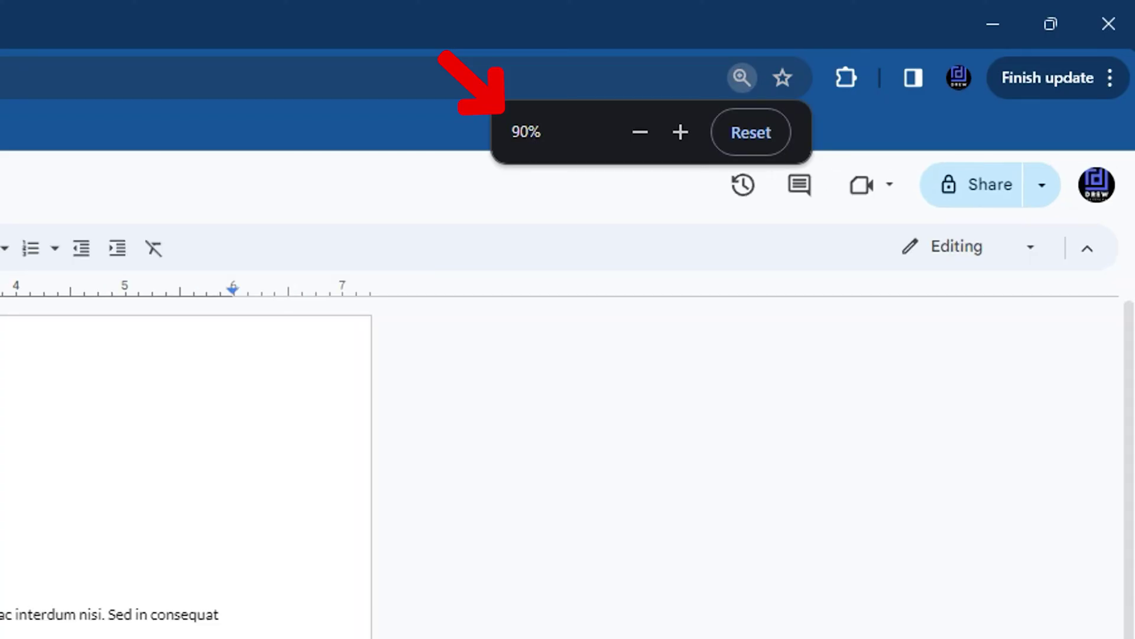
pyautogui.hotkey('ctrl', '+')
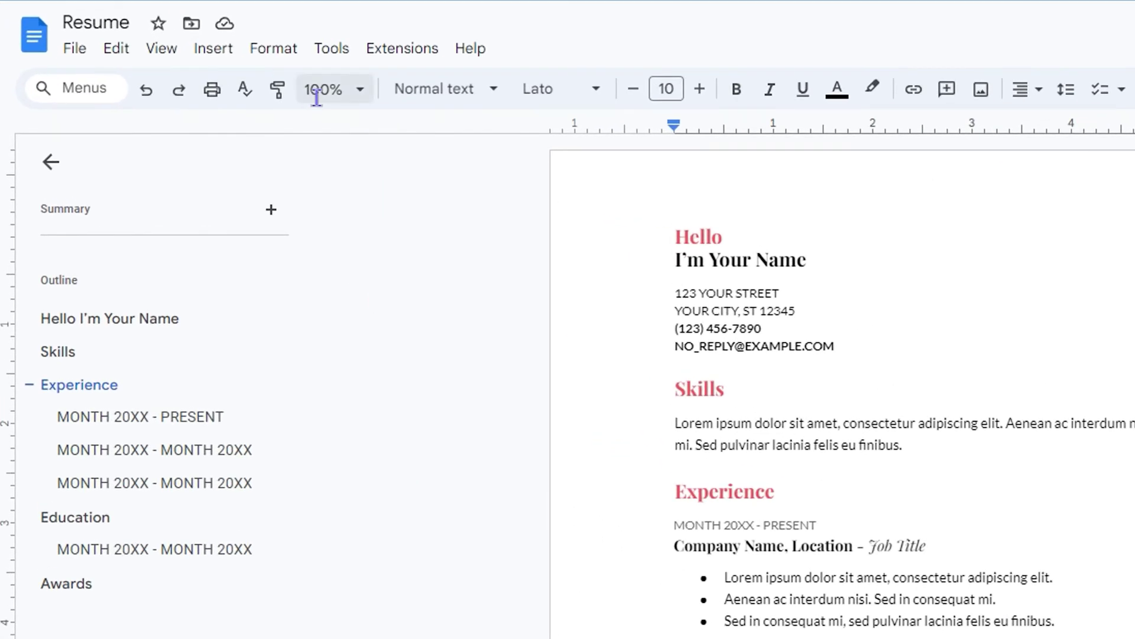
pyautogui.click(357, 101)
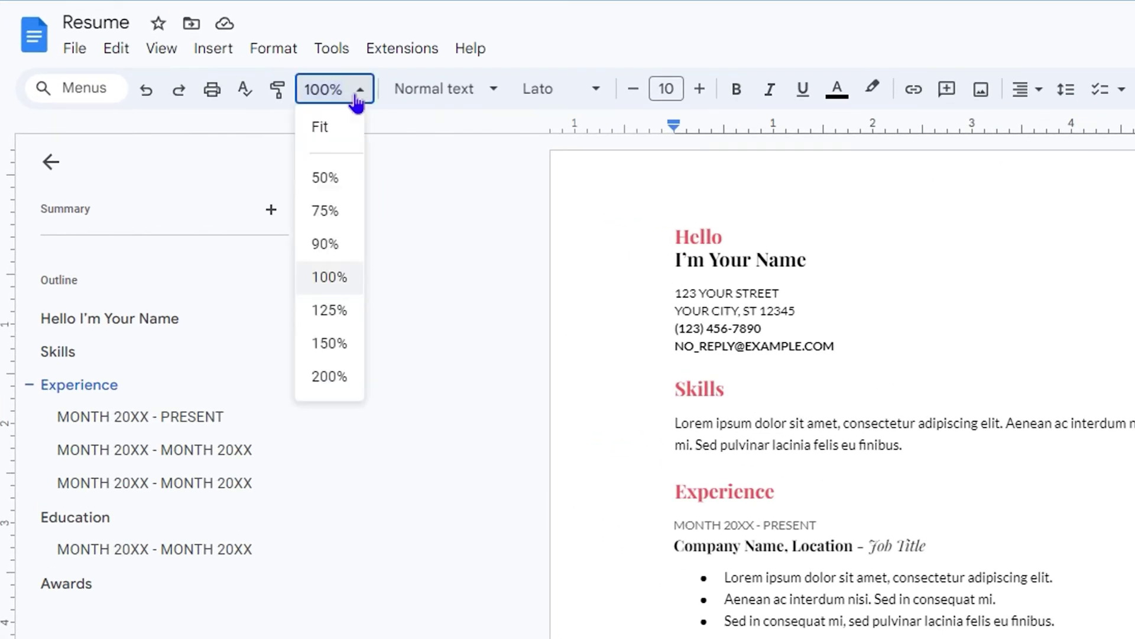
pyautogui.click(329, 180)
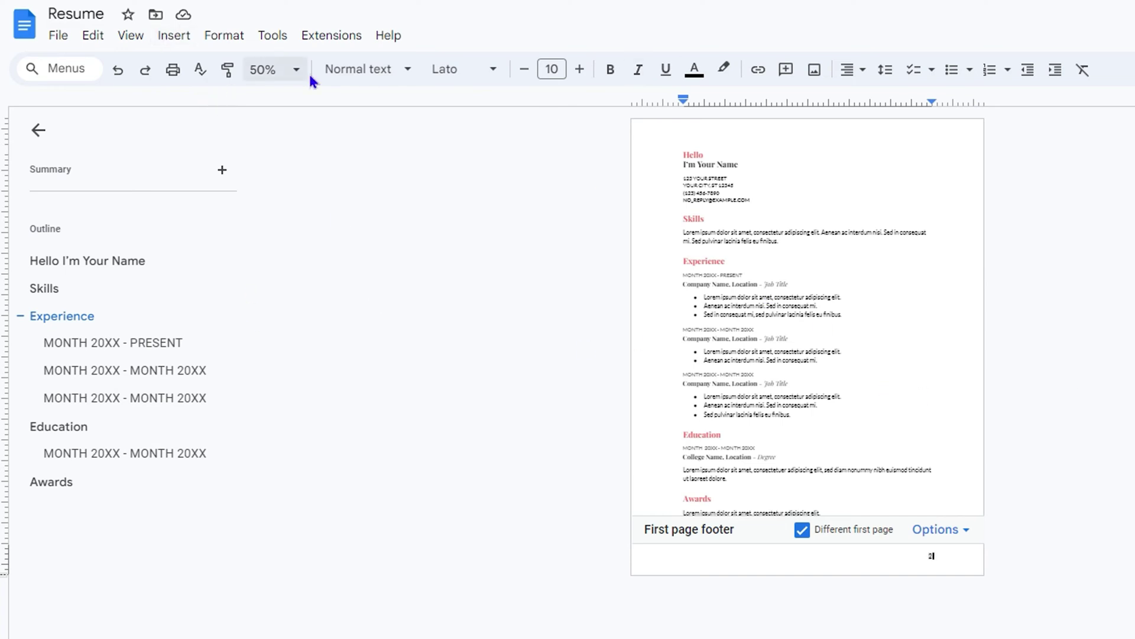
pyautogui.click(290, 80)
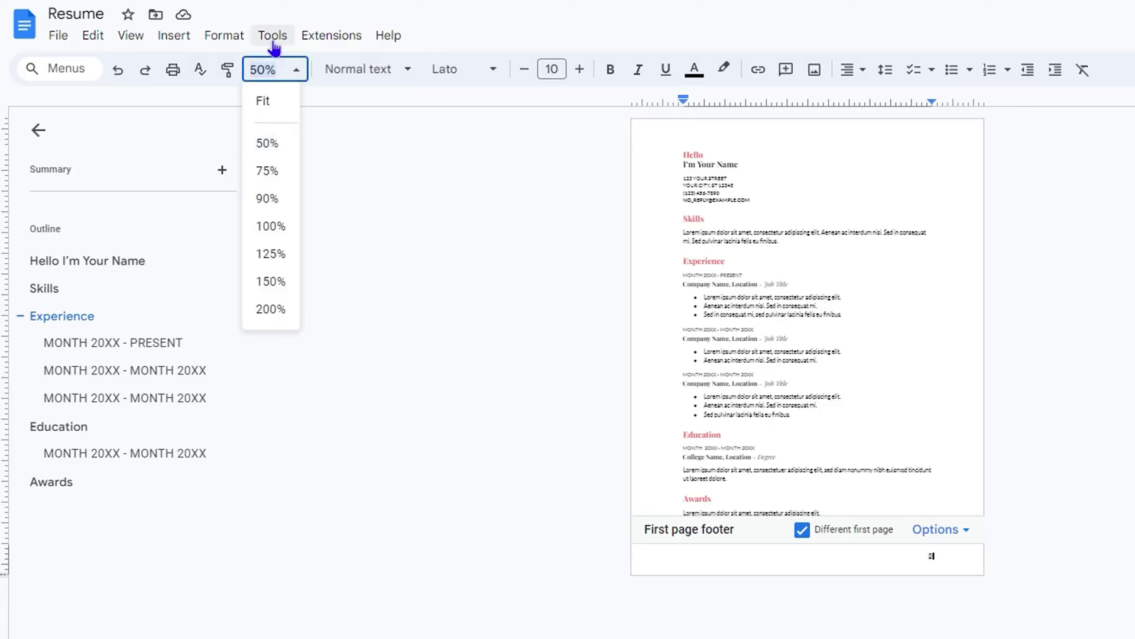
pyautogui.click(272, 202)
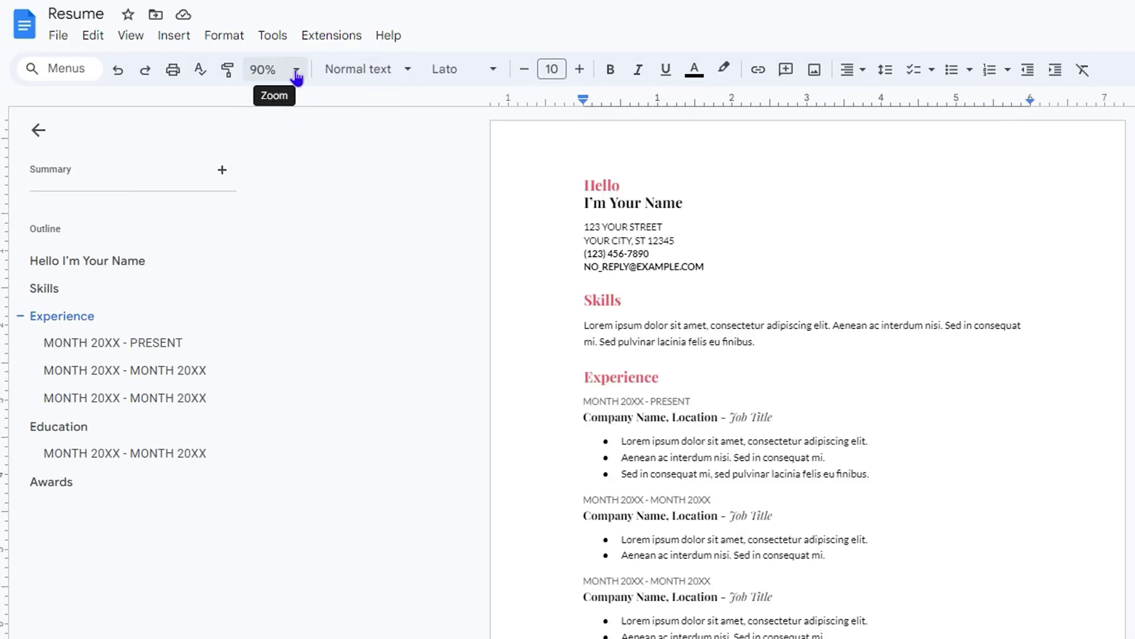
pyautogui.click(295, 71)
pyautogui.click(274, 309)
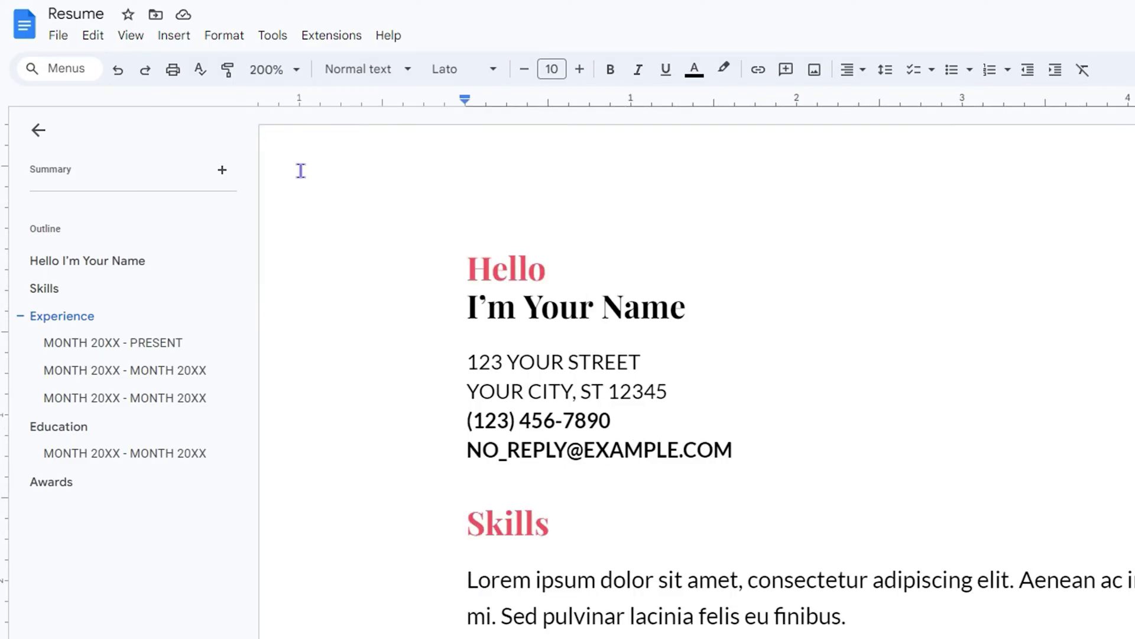
pyautogui.click(296, 70)
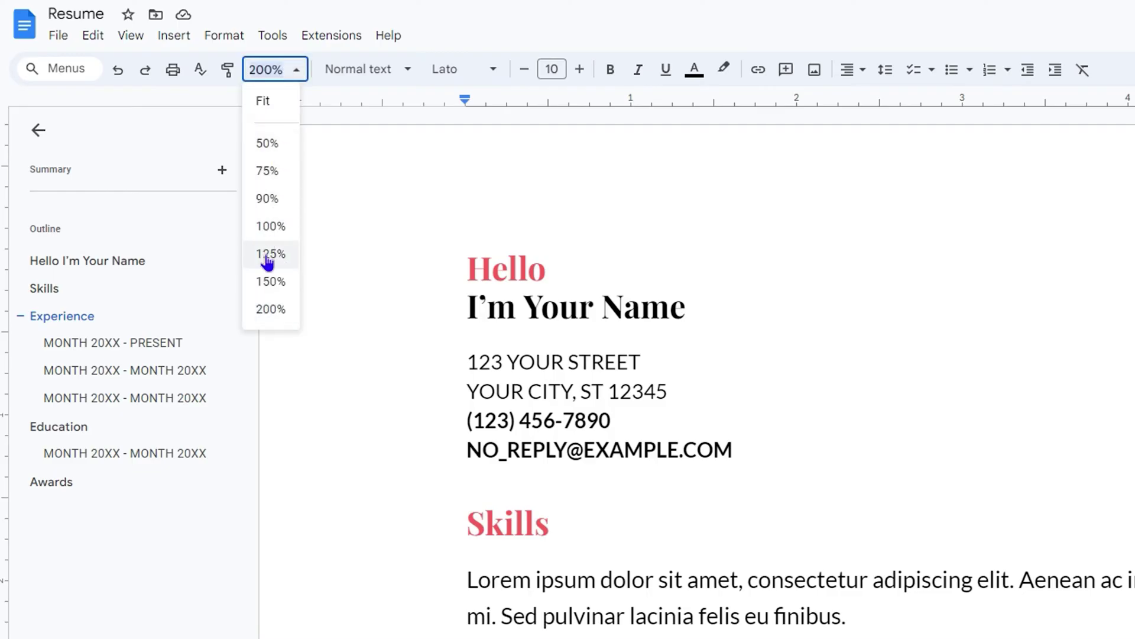
pyautogui.click(271, 226)
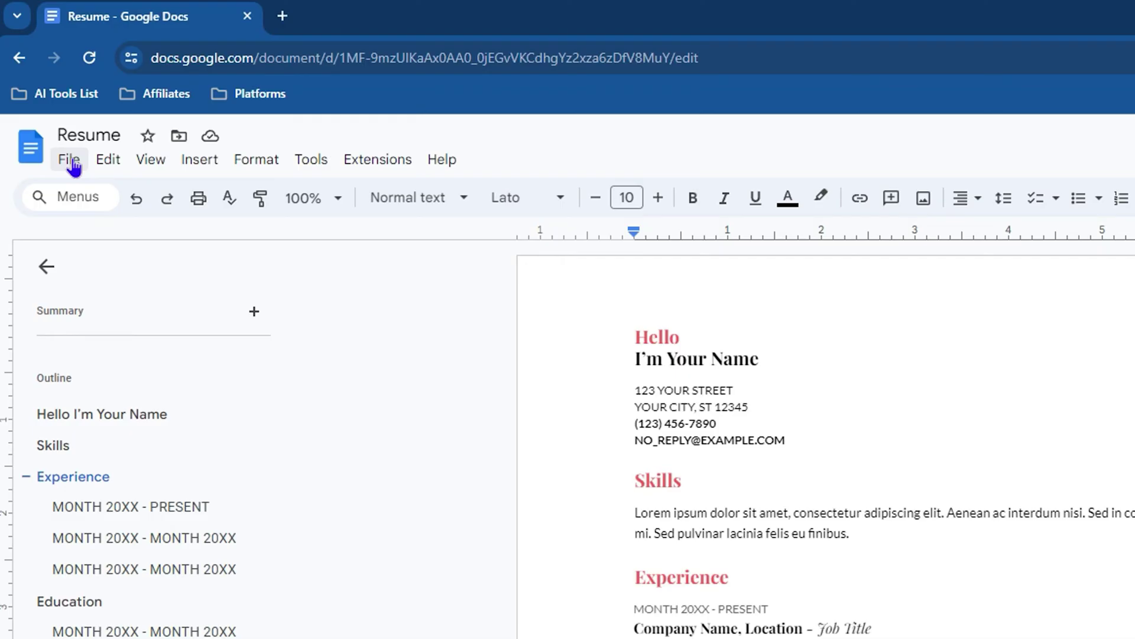
# In Page setup, choose Letter (8.5" x 11") paper, set it as default, and apply.
pyautogui.click(70, 161)
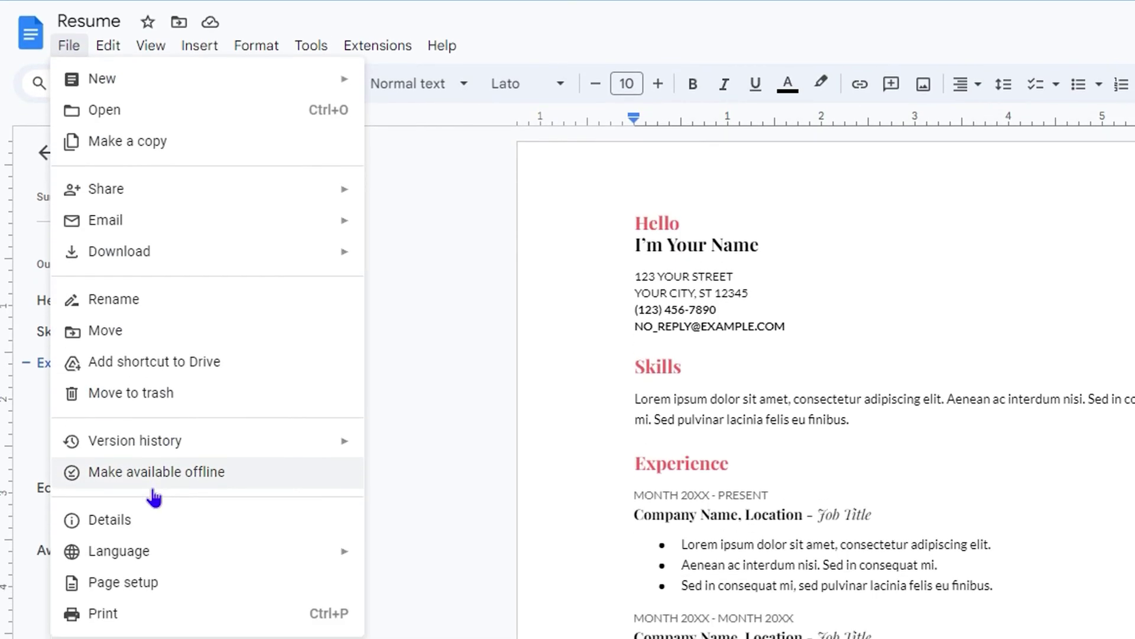
pyautogui.click(123, 582)
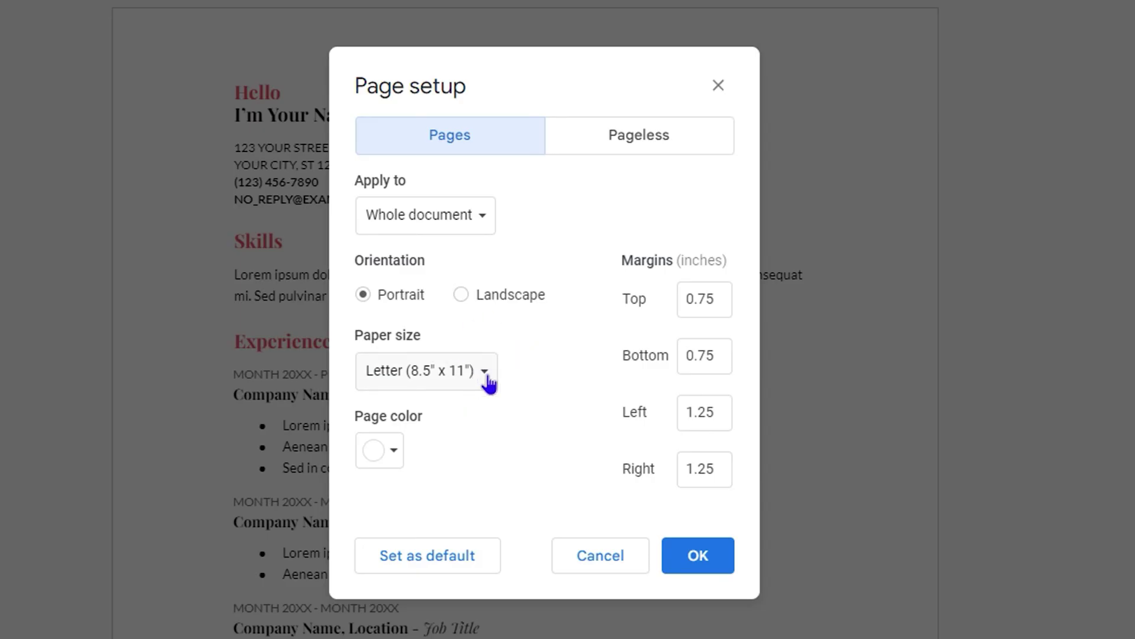
pyautogui.click(482, 382)
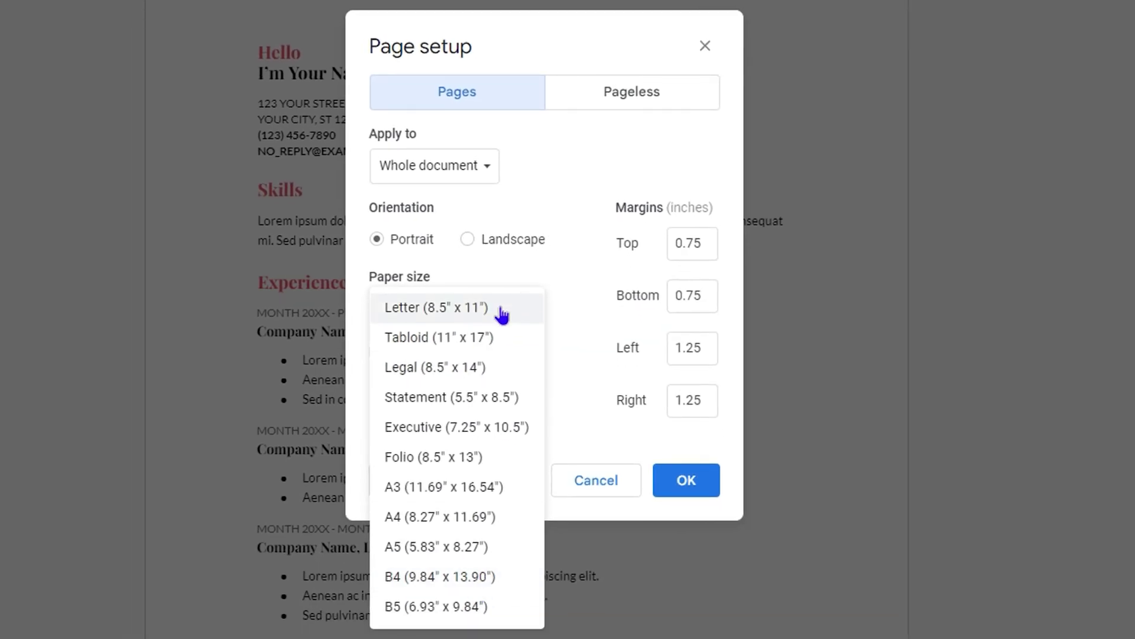
pyautogui.click(435, 315)
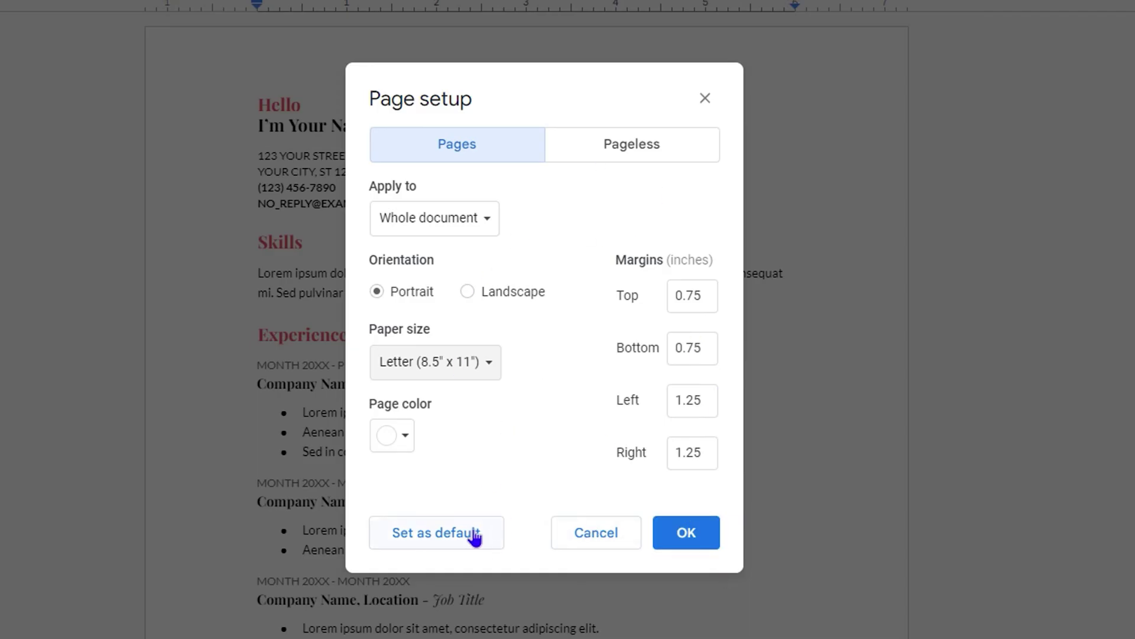
pyautogui.click(439, 539)
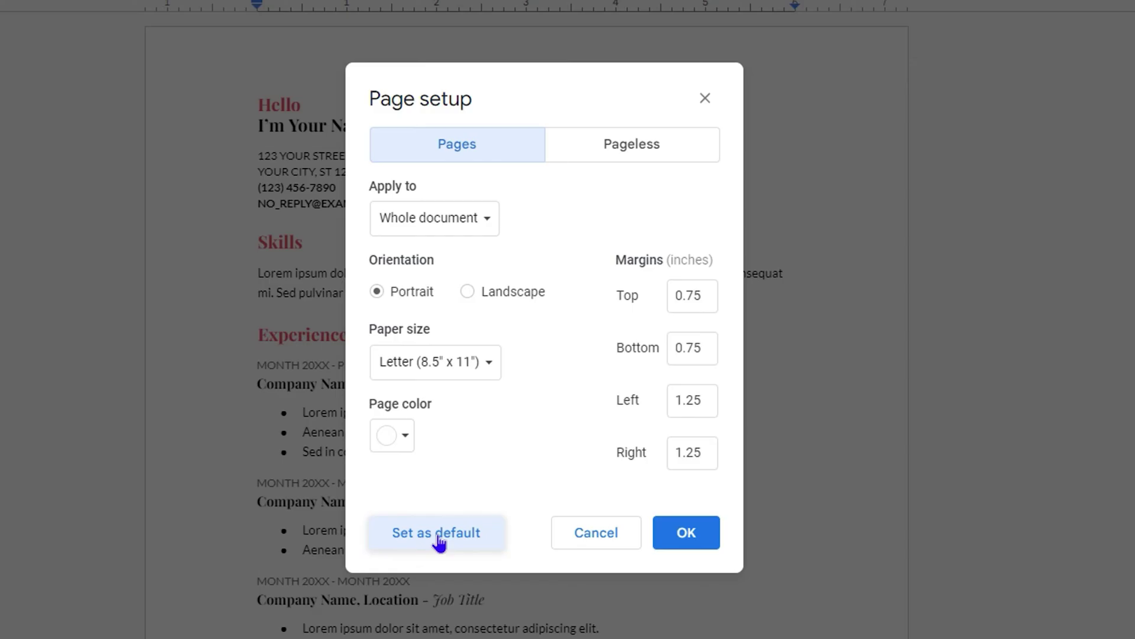
pyautogui.click(687, 539)
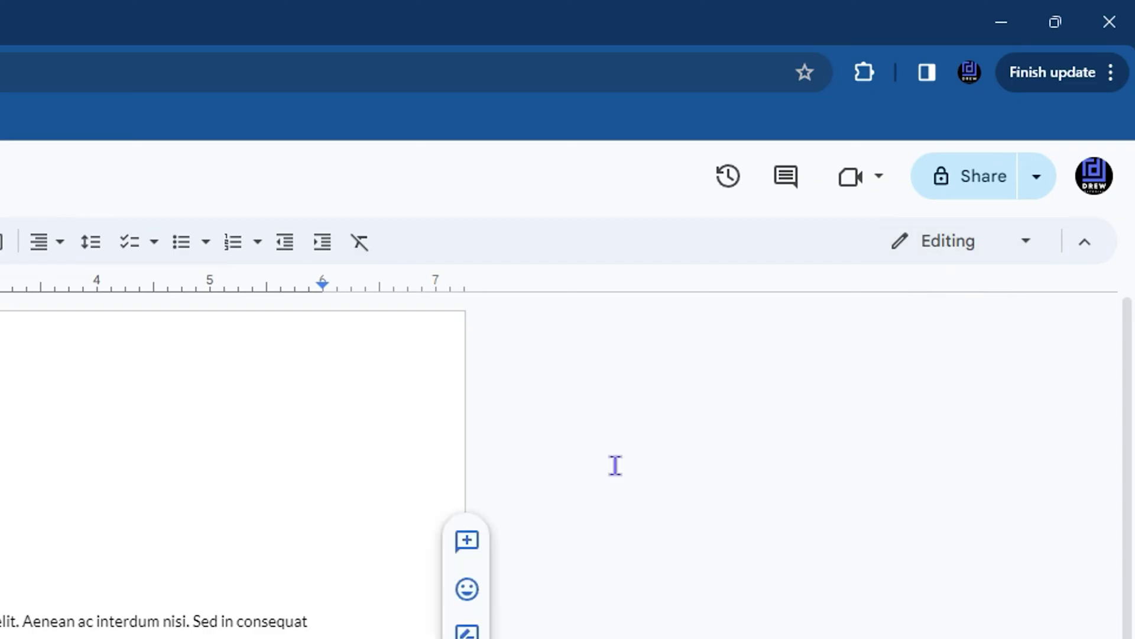
pyautogui.click(950, 254)
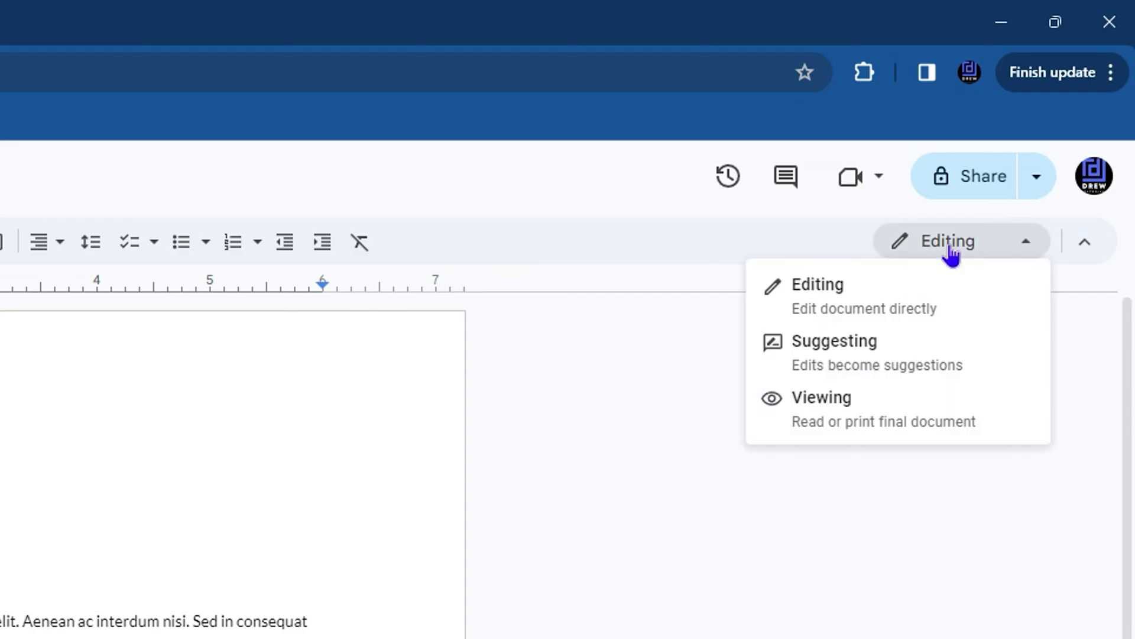
pyautogui.click(828, 405)
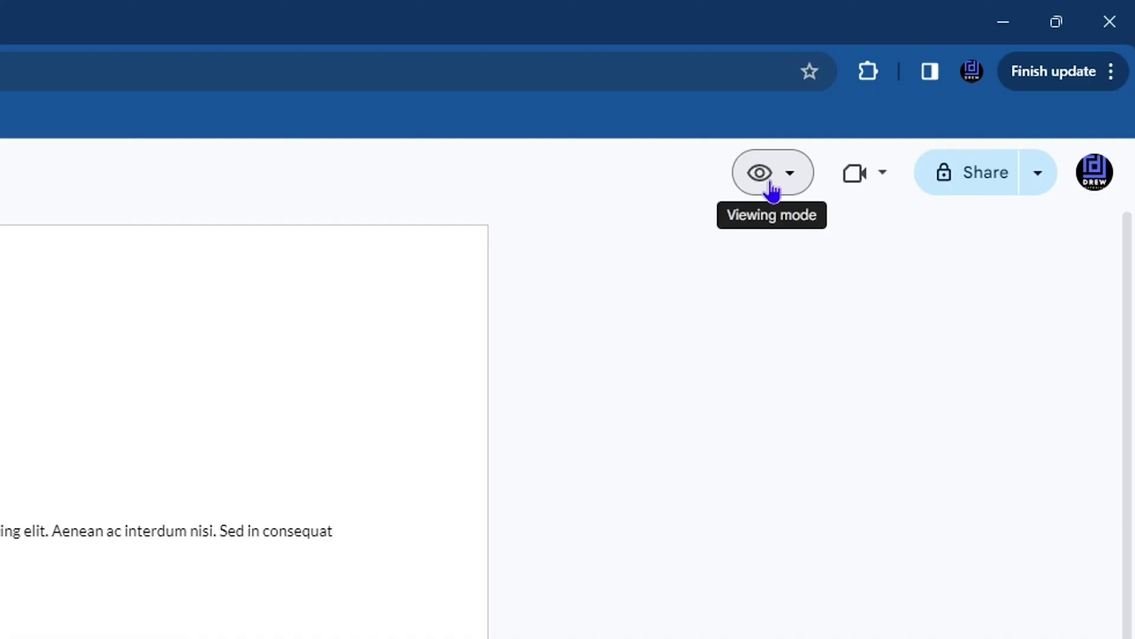
pyautogui.click(771, 191)
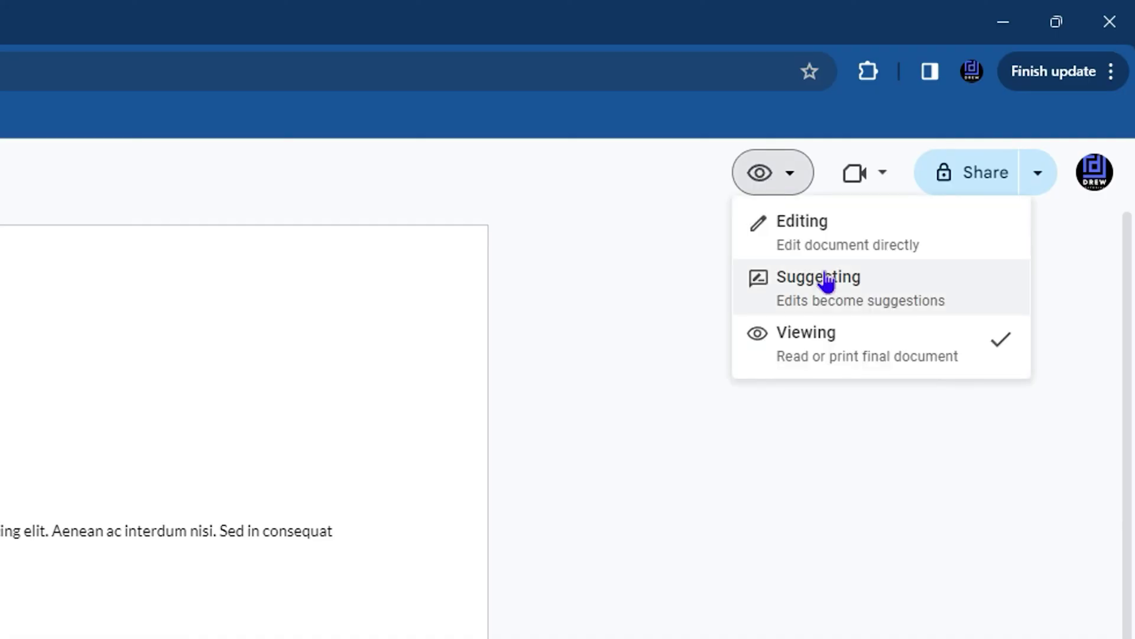
pyautogui.click(835, 235)
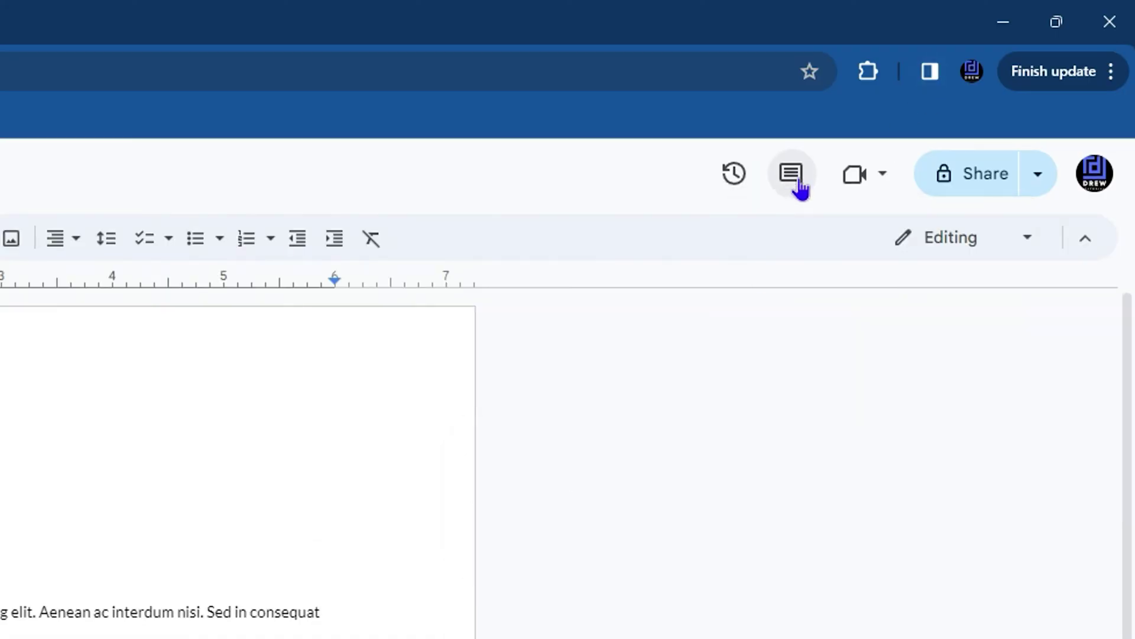
pyautogui.click(979, 250)
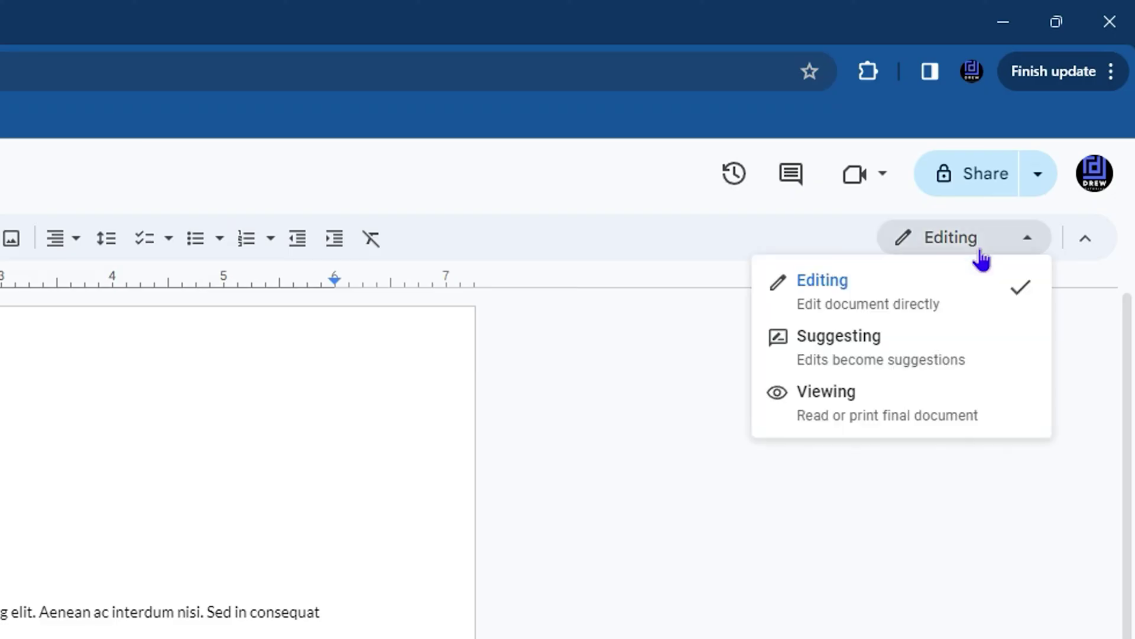
pyautogui.click(864, 355)
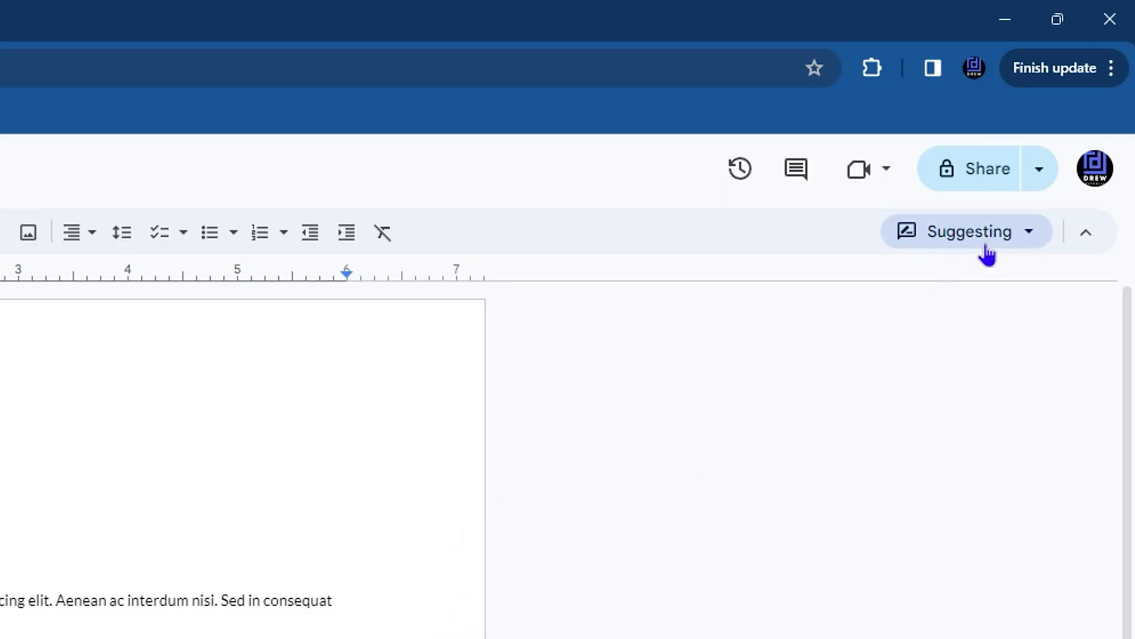
pyautogui.click(985, 244)
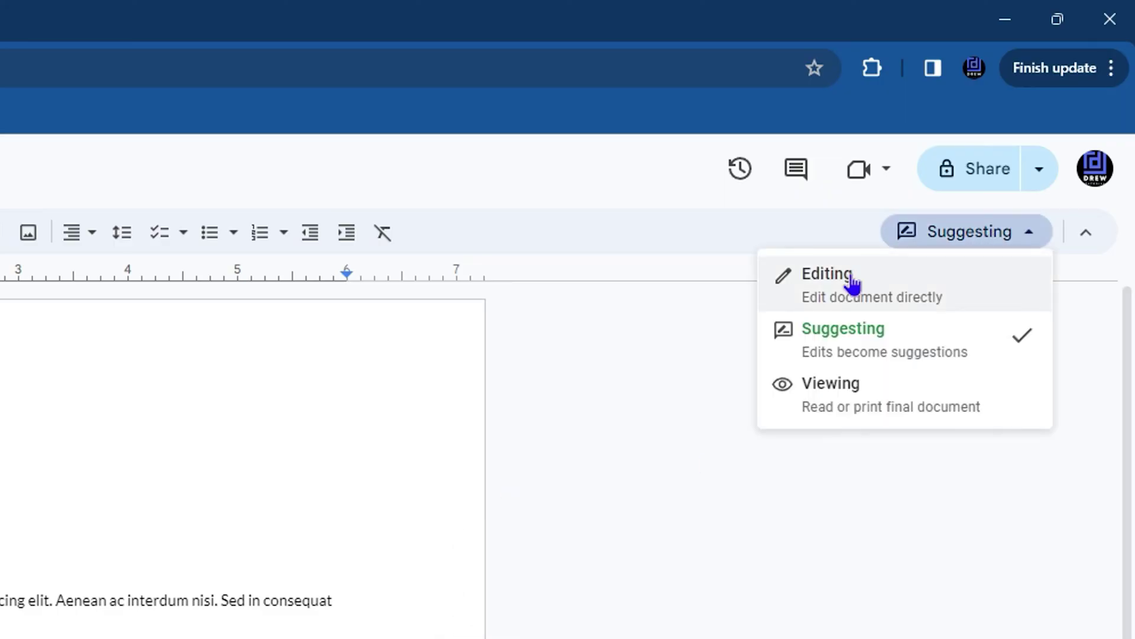
pyautogui.click(816, 390)
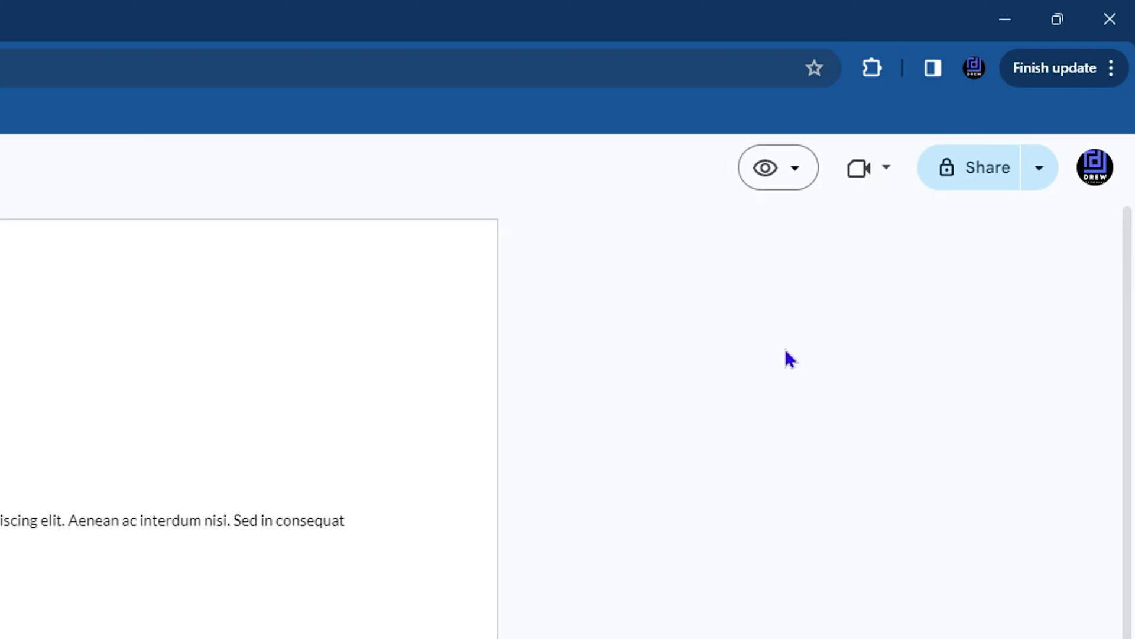
pyautogui.click(793, 176)
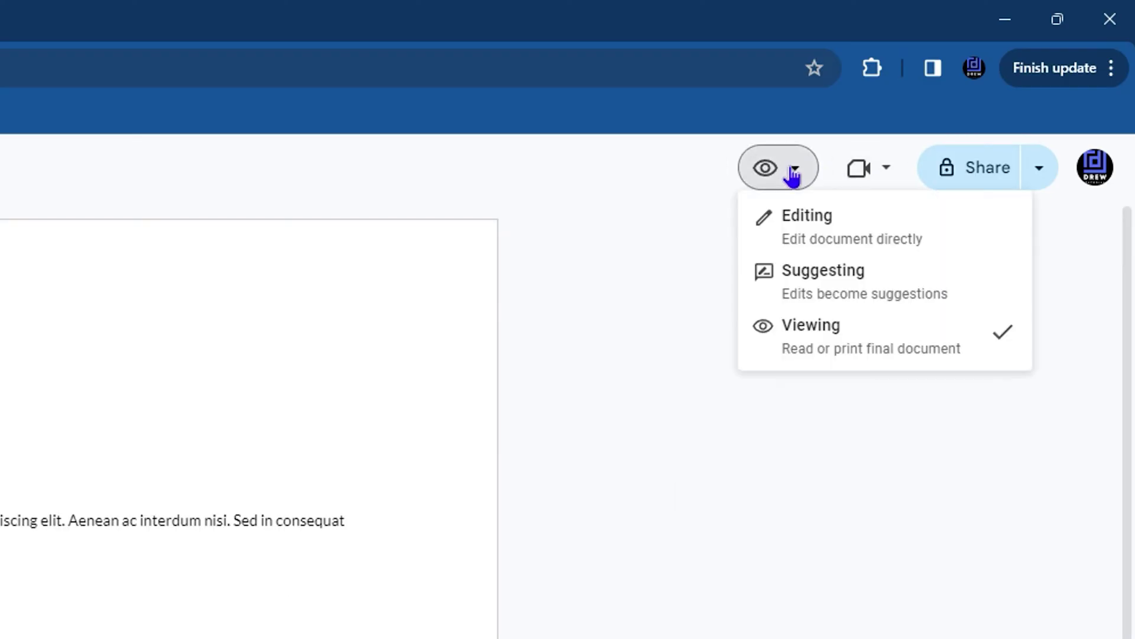
pyautogui.click(785, 225)
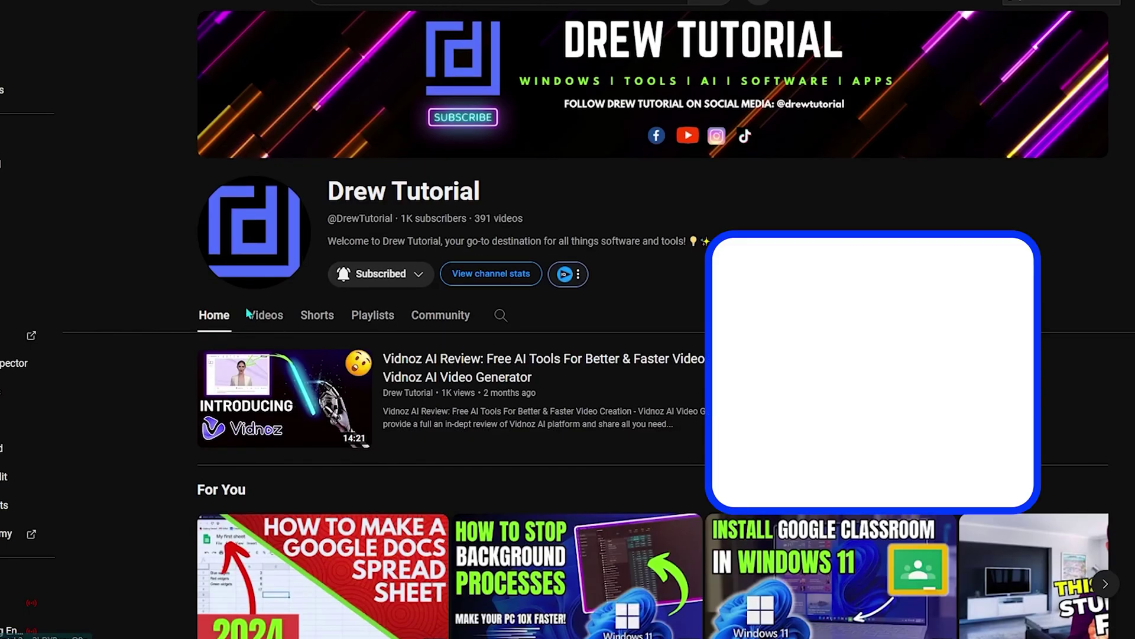
# Browse the channel's uploaded videos on its Videos tab.
pyautogui.click(266, 315)
pyautogui.scroll(-20, 484, 368)
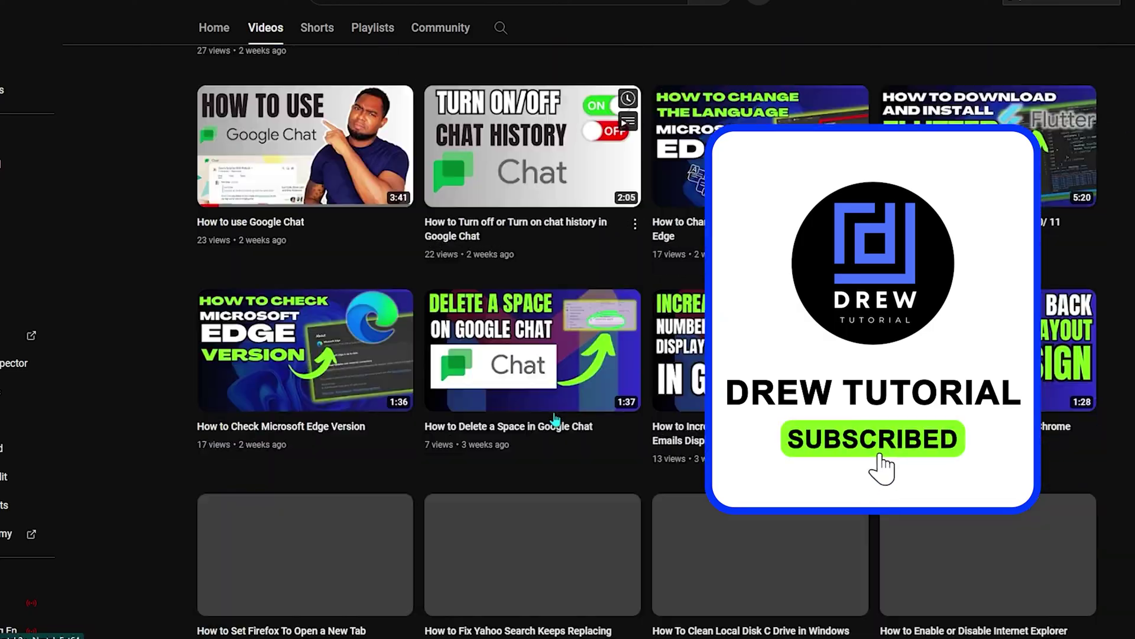
pyautogui.scroll(20, 556, 419)
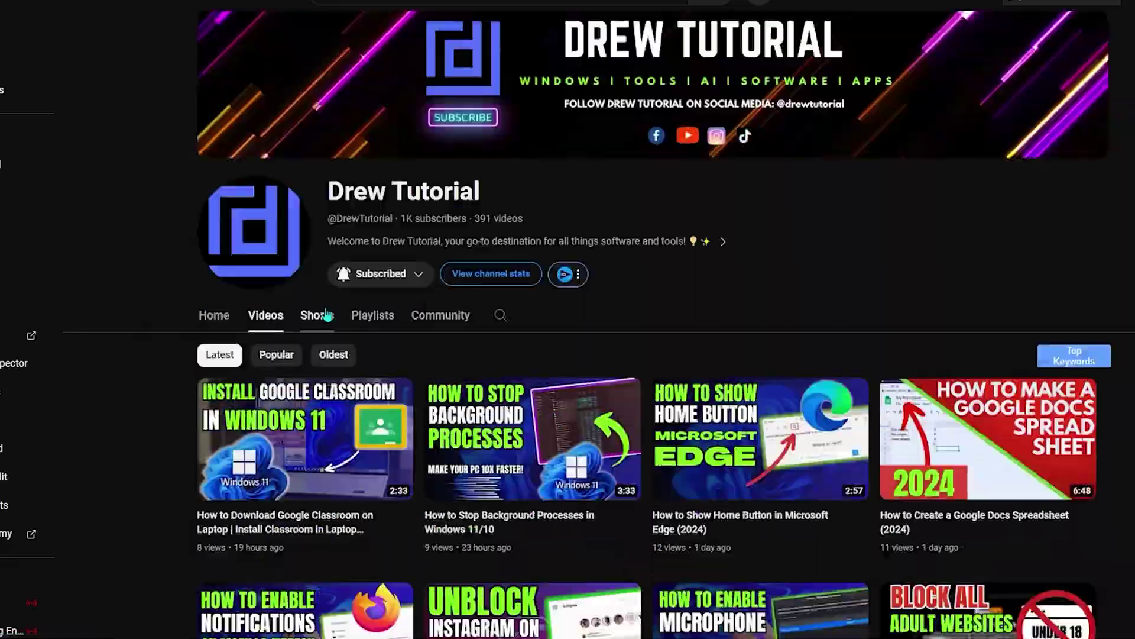
# Switch to the channel's Shorts tab and scroll through its short videos.
pyautogui.click(317, 315)
pyautogui.scroll(-15, 577, 454)
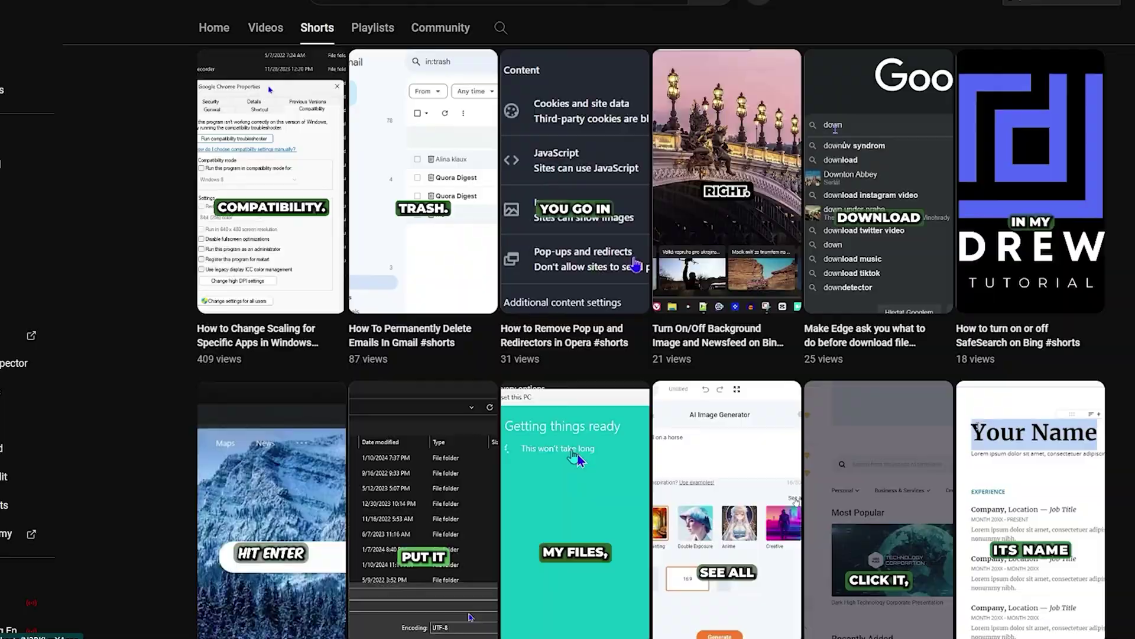
pyautogui.scroll(-20, 573, 455)
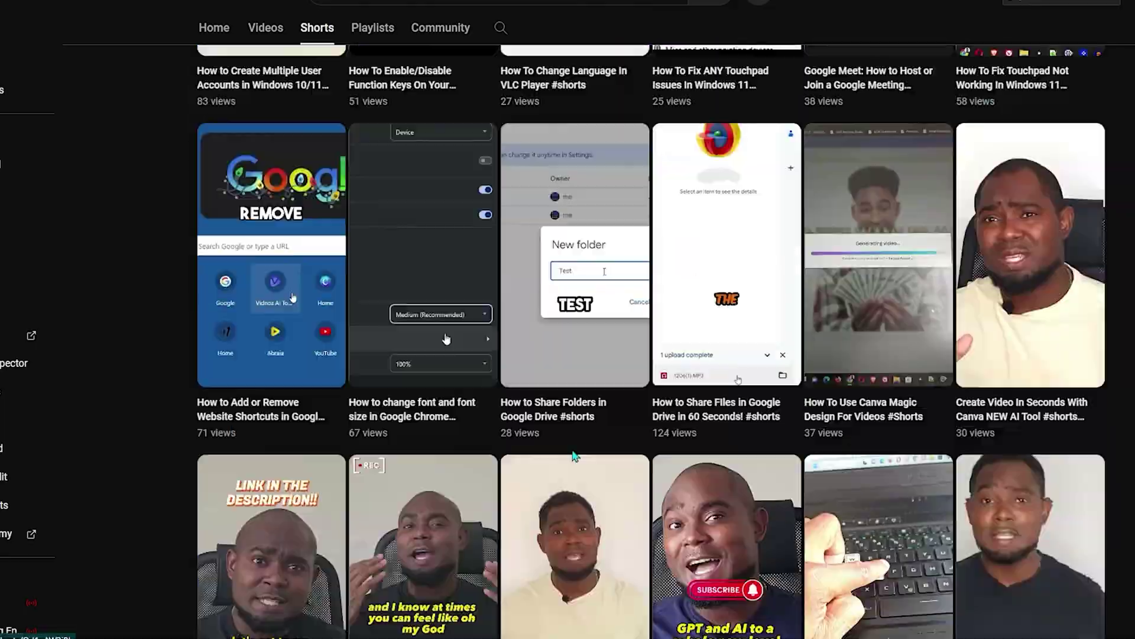
pyautogui.scroll(-2, 573, 456)
pyautogui.scroll(20, 572, 455)
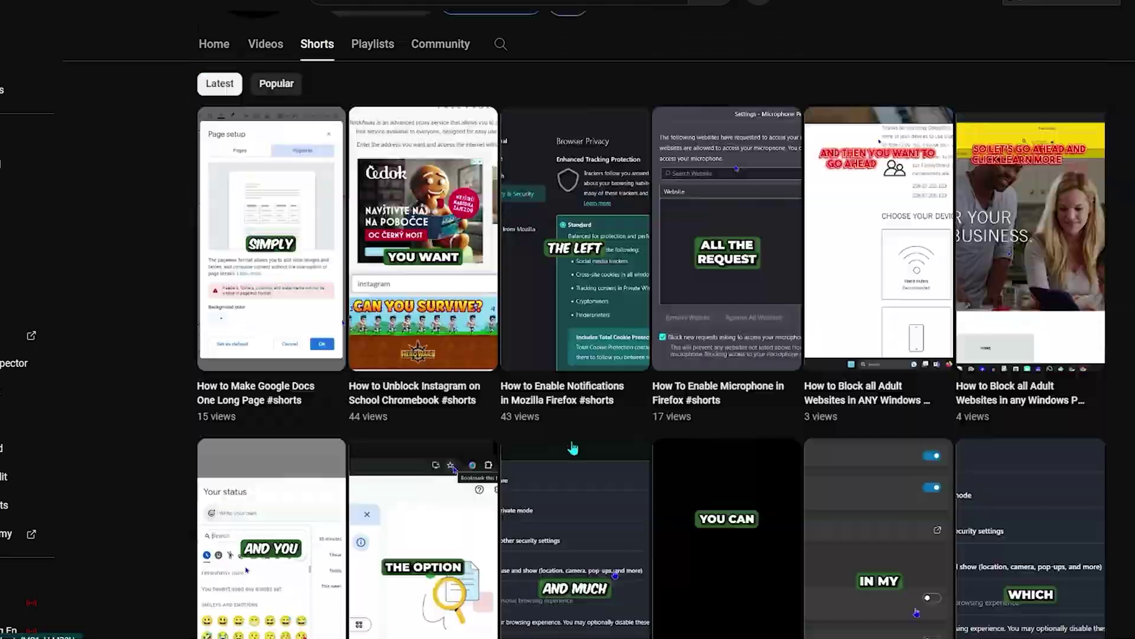